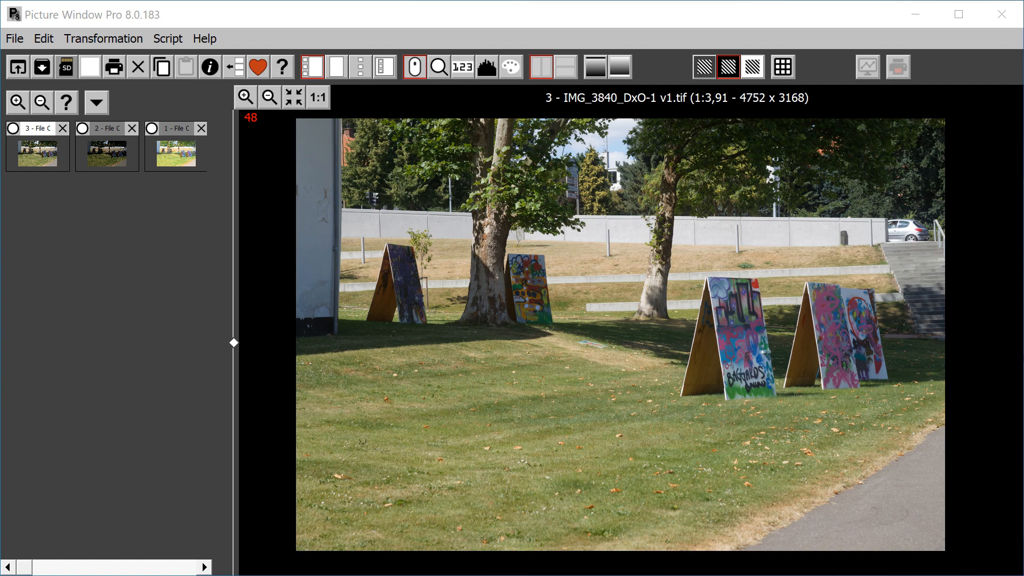
View the dark and bright versions of the IMG_3840 photo, then return to the normally exposed one.
left_click(109, 148)
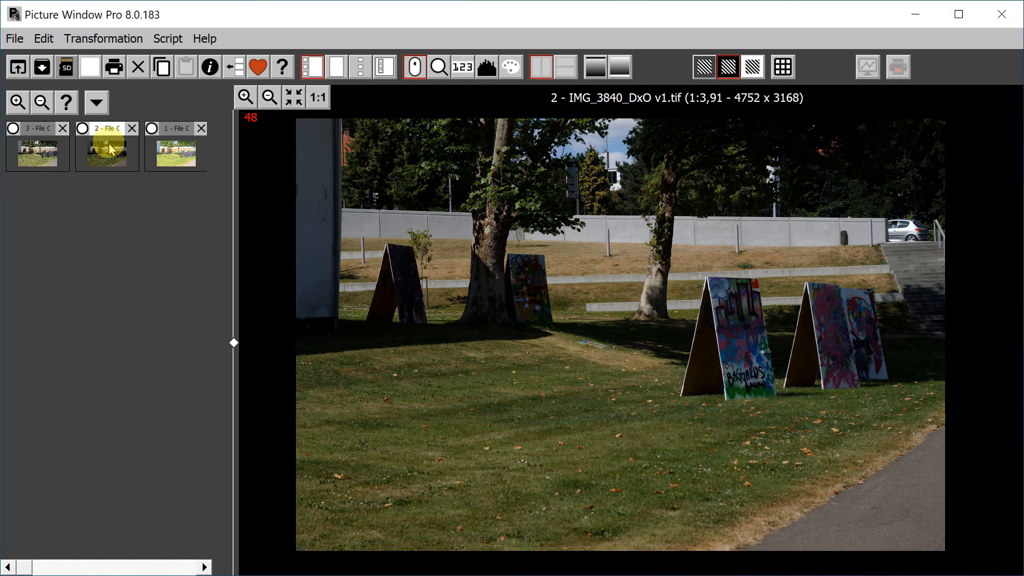
left_click(177, 155)
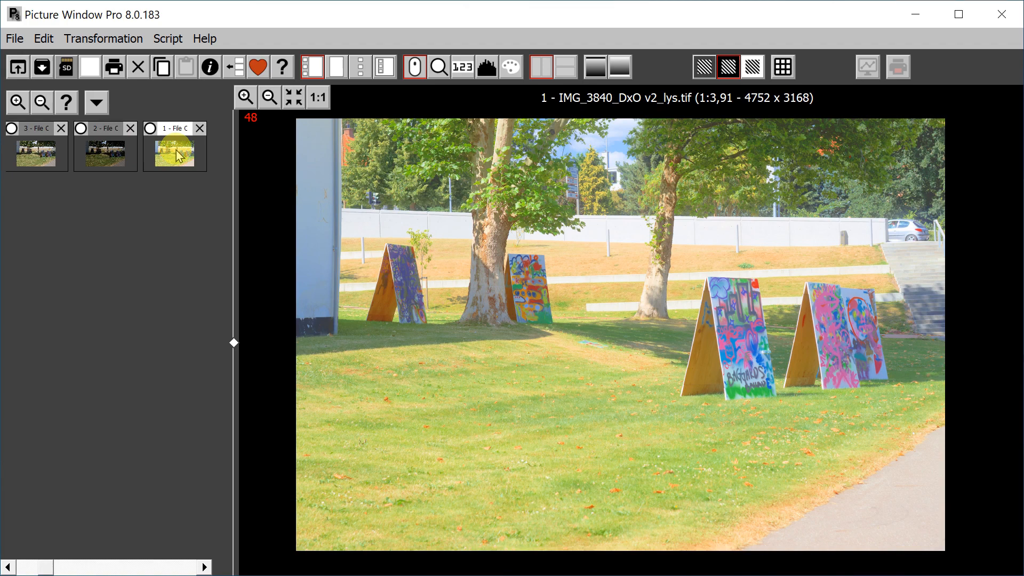
left_click(29, 155)
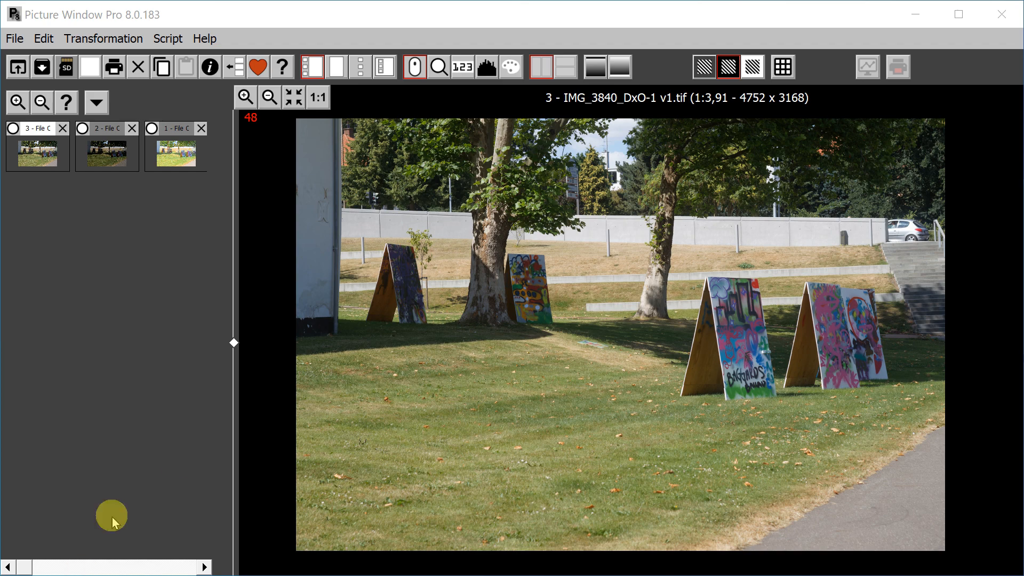
Show the histogram and compare the HSV-V distributions of the normal, dark and bright photo versions.
left_click(486, 66)
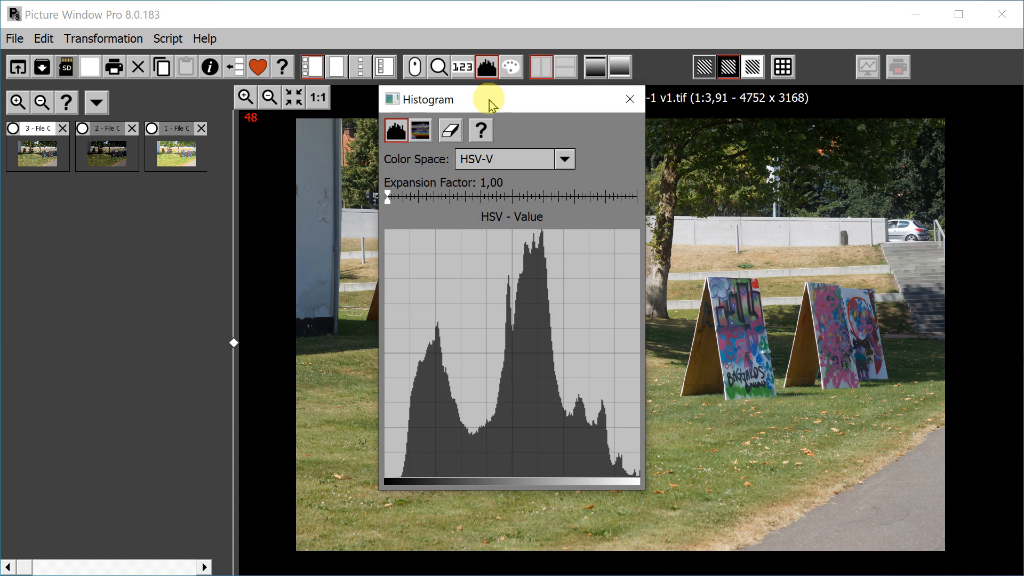
left_click_drag(492, 102, 500, 132)
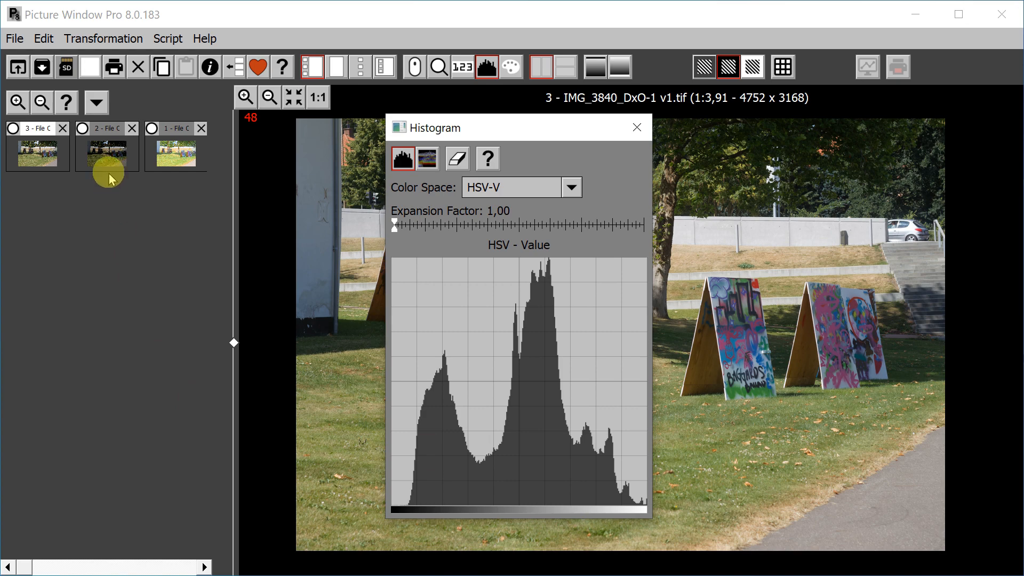
left_click(106, 151)
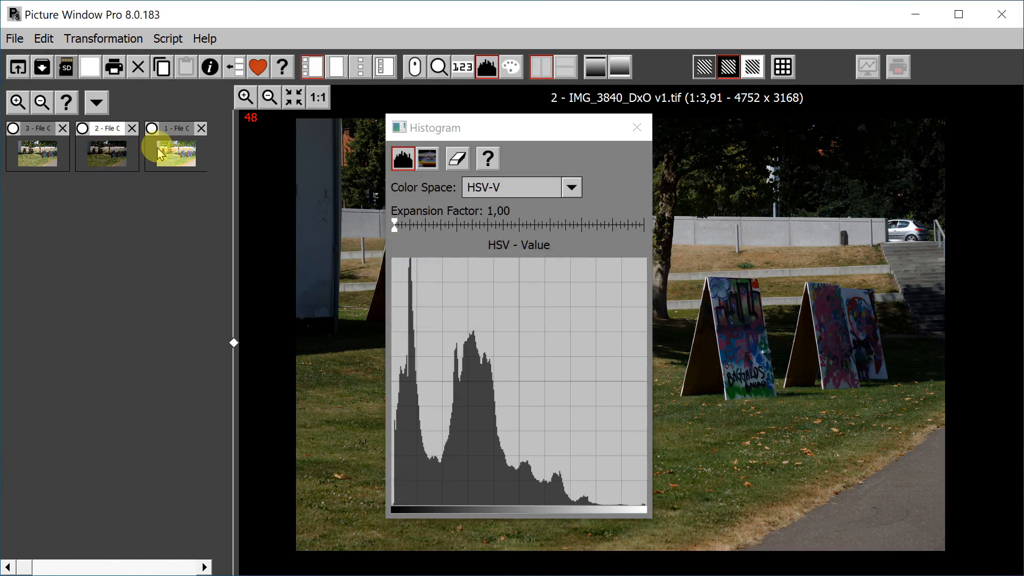
left_click(177, 150)
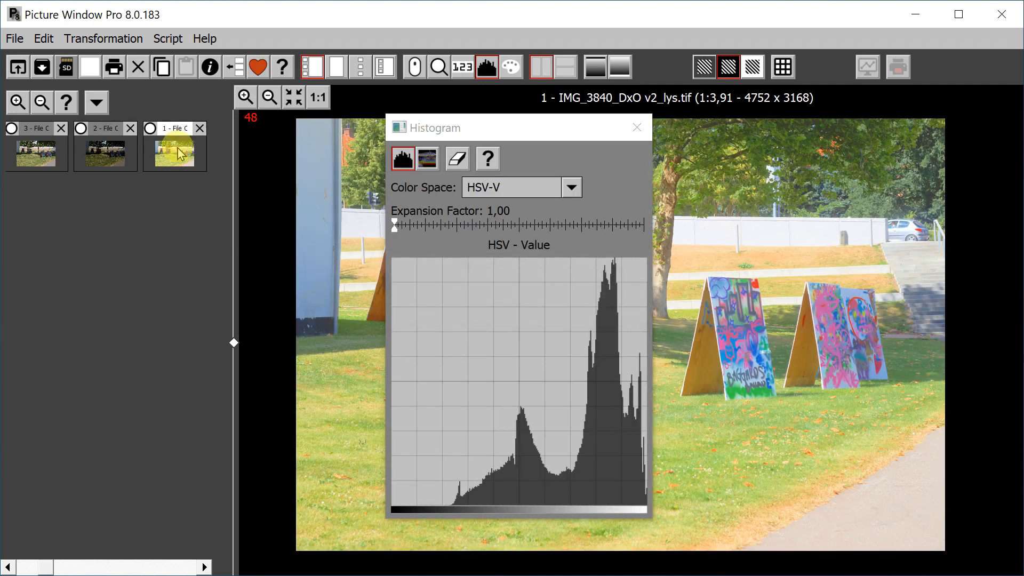
left_click(102, 154)
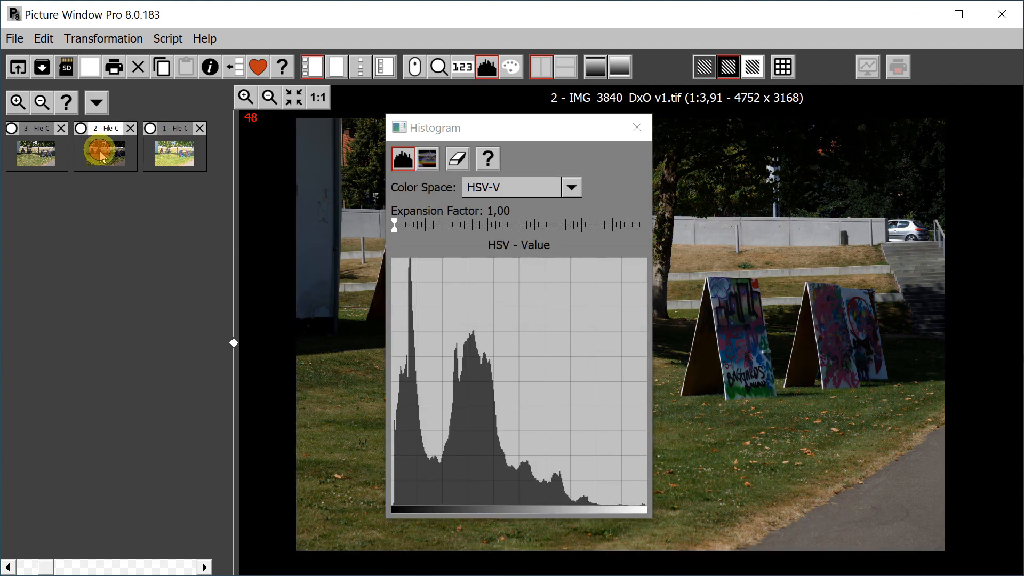
left_click(33, 154)
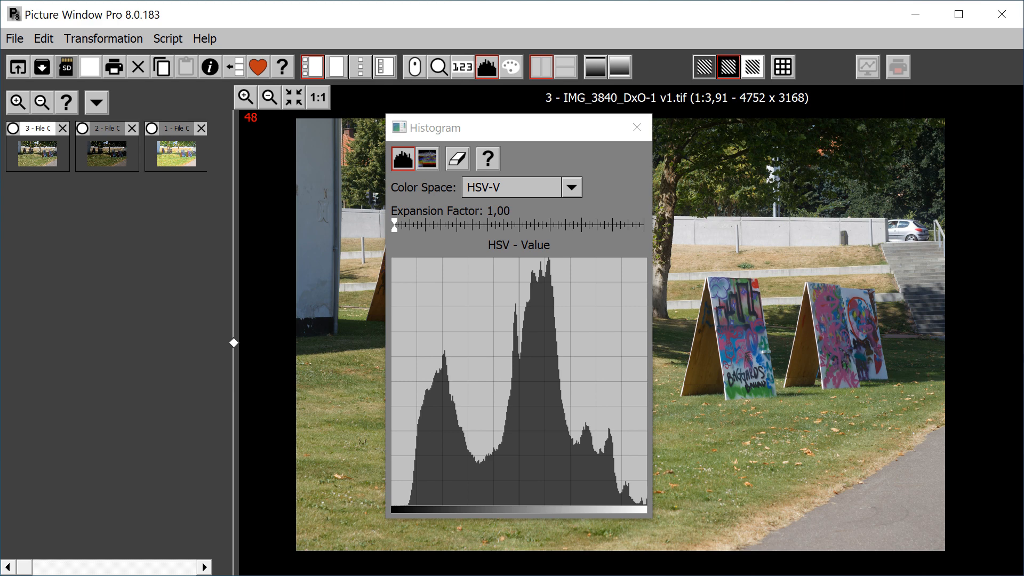
Apply Color Curves to IMG_3840_DxO-1 v1.tif, moving the HSV V black point in to where the histogram begins.
left_click(101, 39)
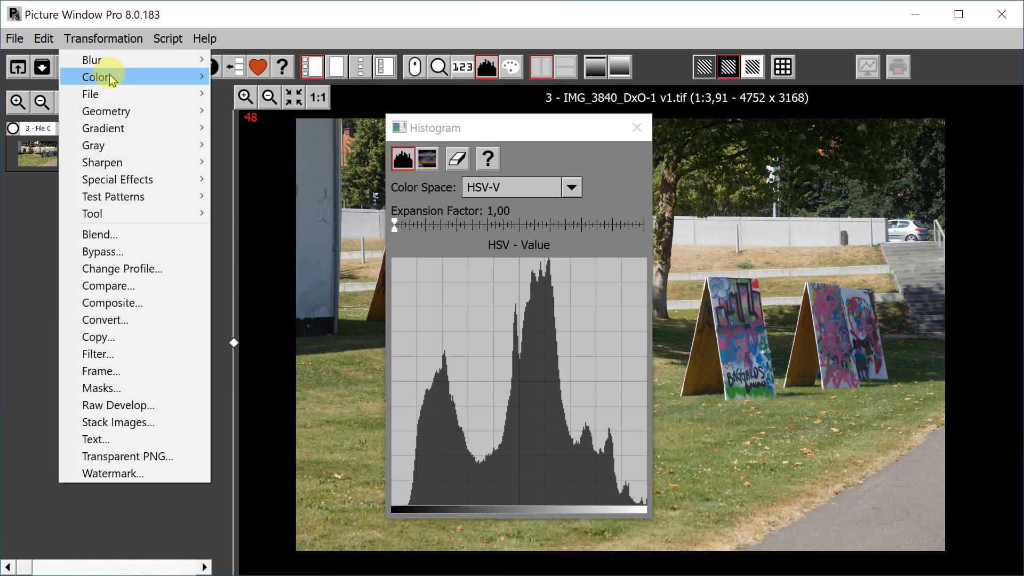
mouse_move(112, 80)
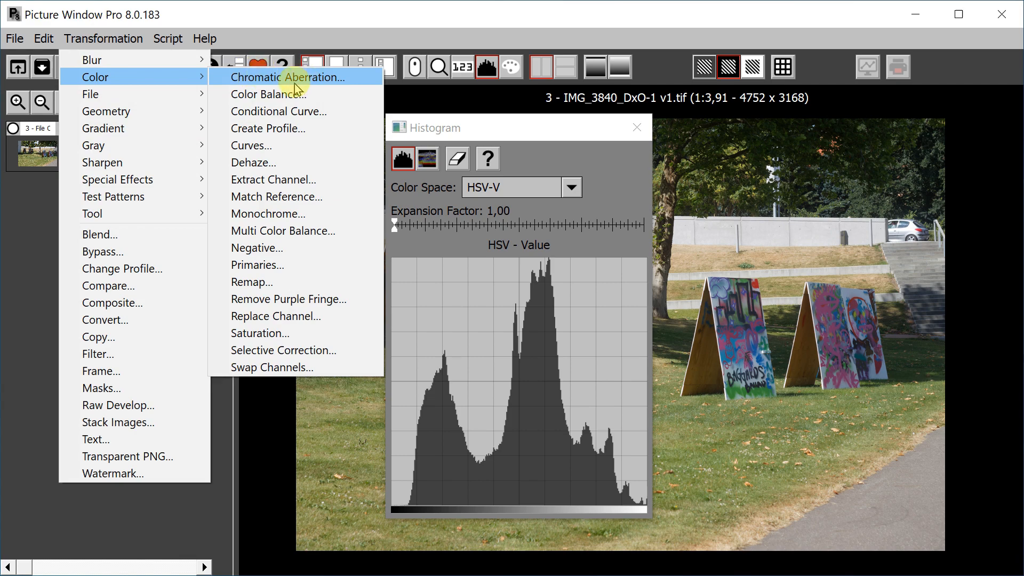
left_click(246, 145)
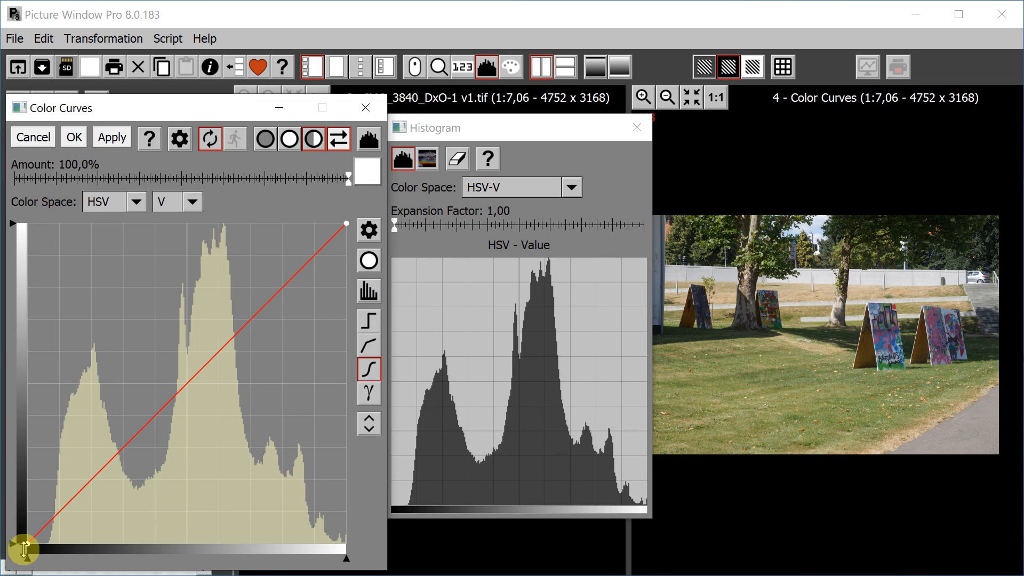
left_click_drag(28, 543, 42, 545)
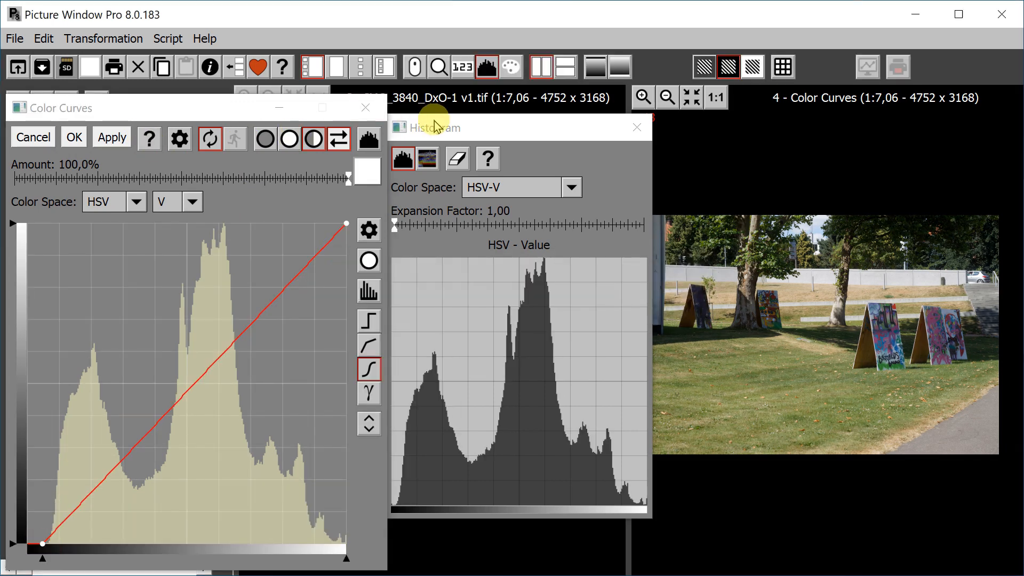
left_click_drag(463, 128, 482, 126)
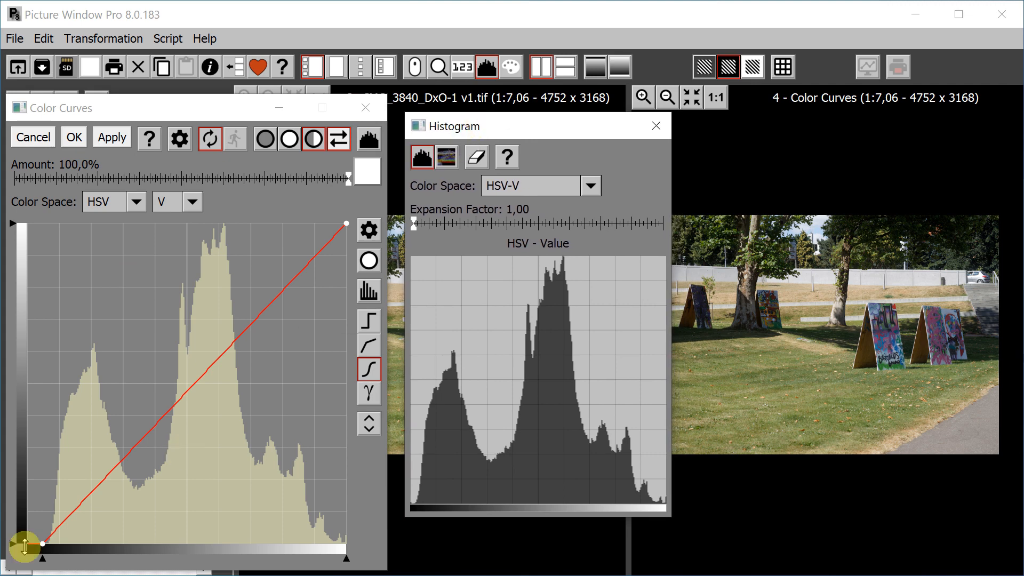
left_click(76, 138)
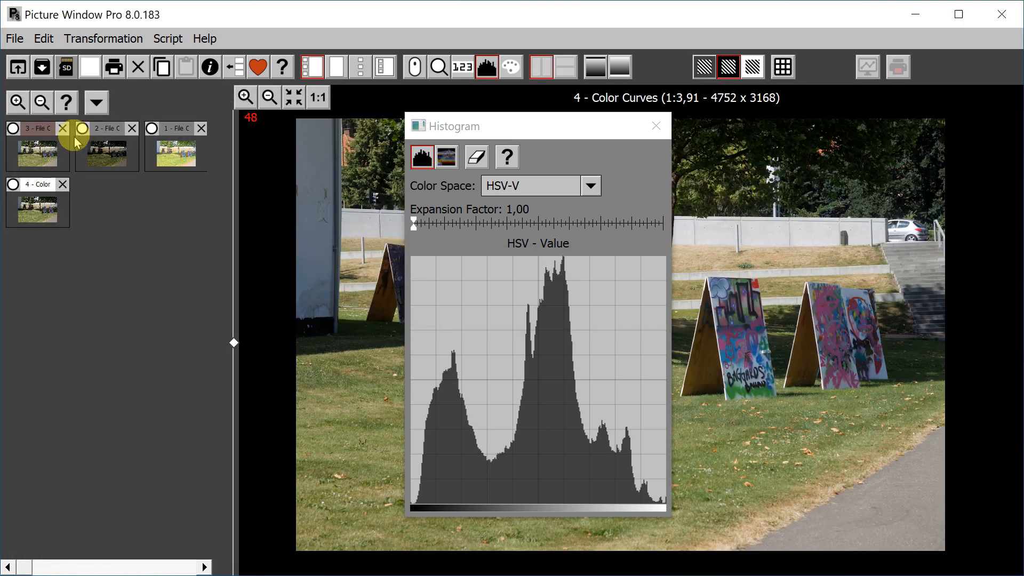
Start Color Curves on the dark IMG_3840_DxO v1.tif and bend the HSV V curve upward with a control point in the shadows.
left_click(107, 150)
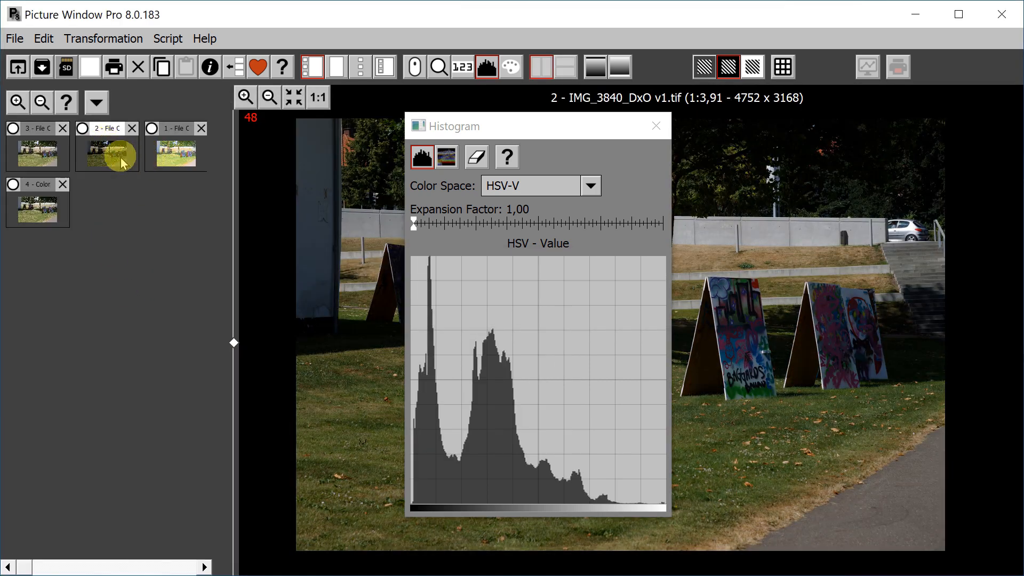
left_click(103, 38)
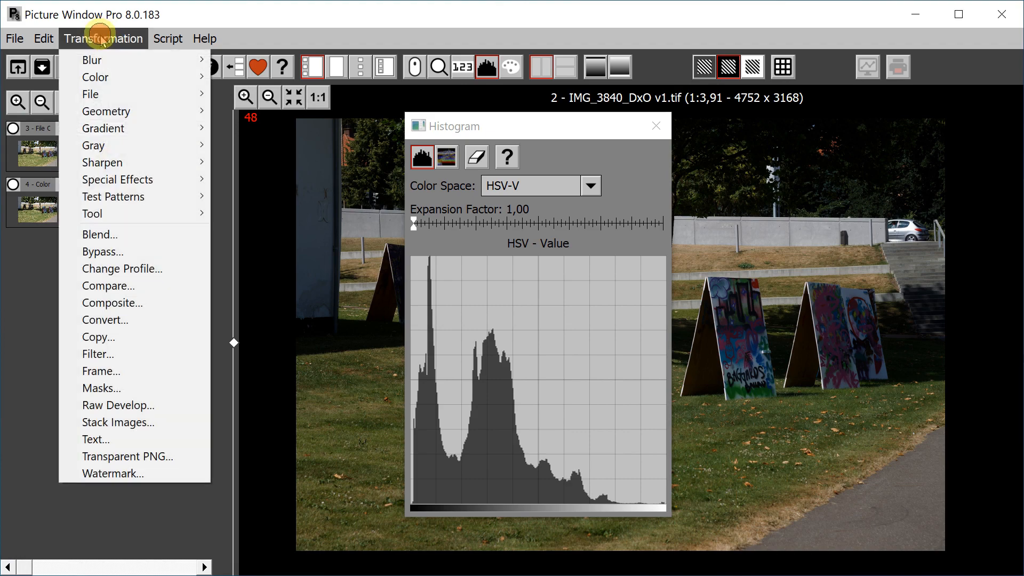
mouse_move(100, 80)
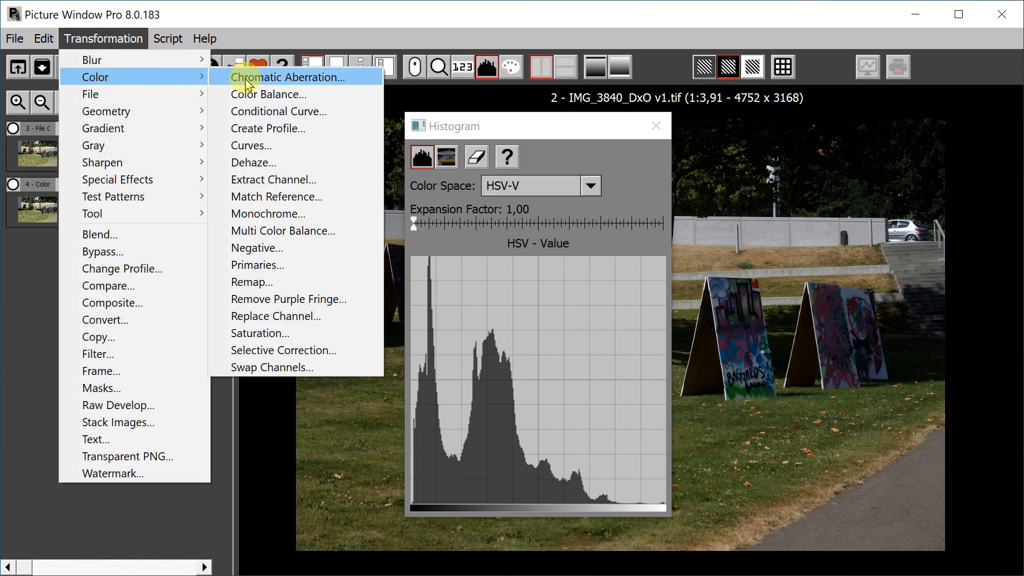
left_click(247, 148)
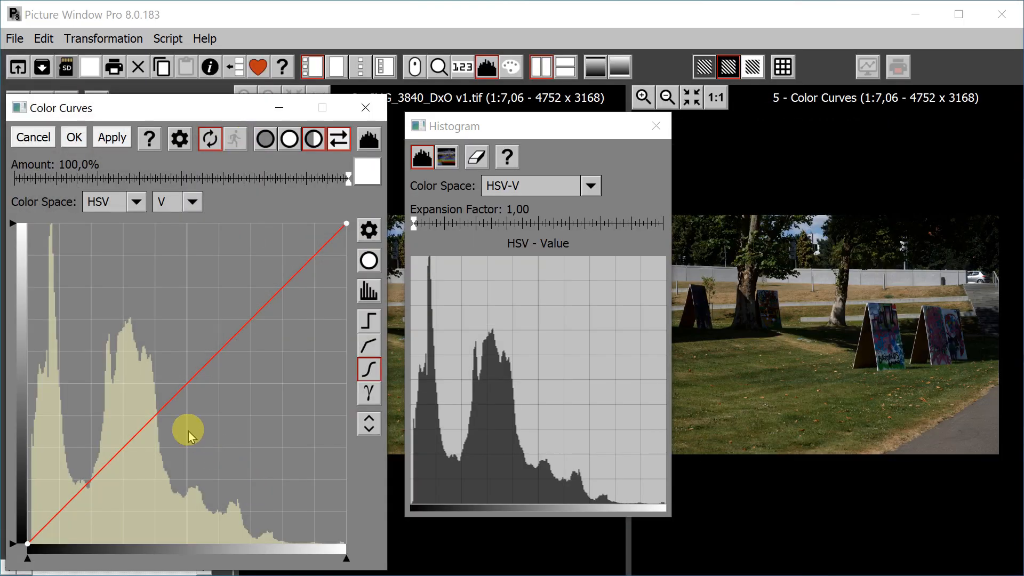
left_click(183, 385)
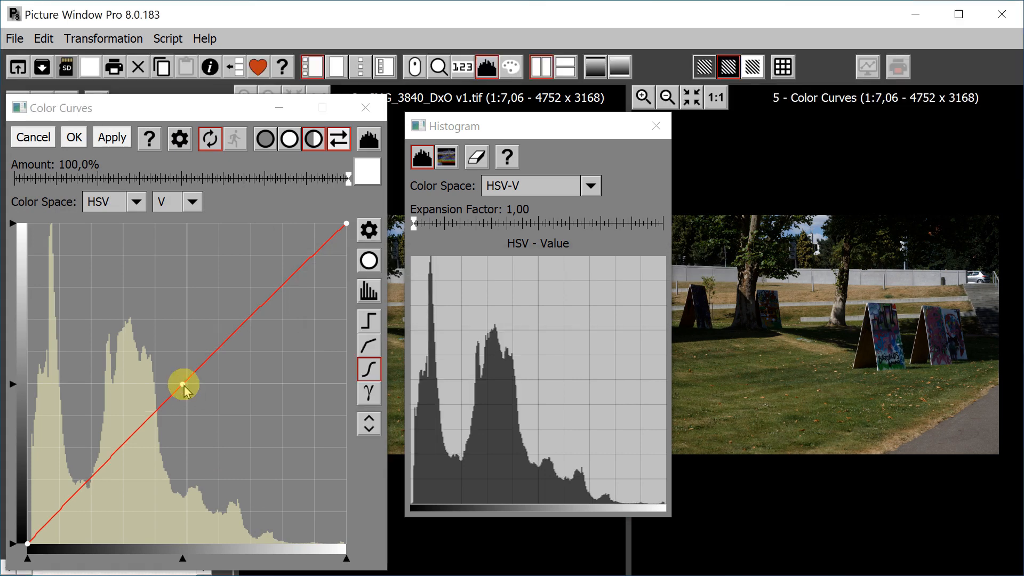
mouse_move(183, 384)
left_mouse_down()
mouse_move(105, 421)
mouse_move(64, 463)
left_mouse_up()
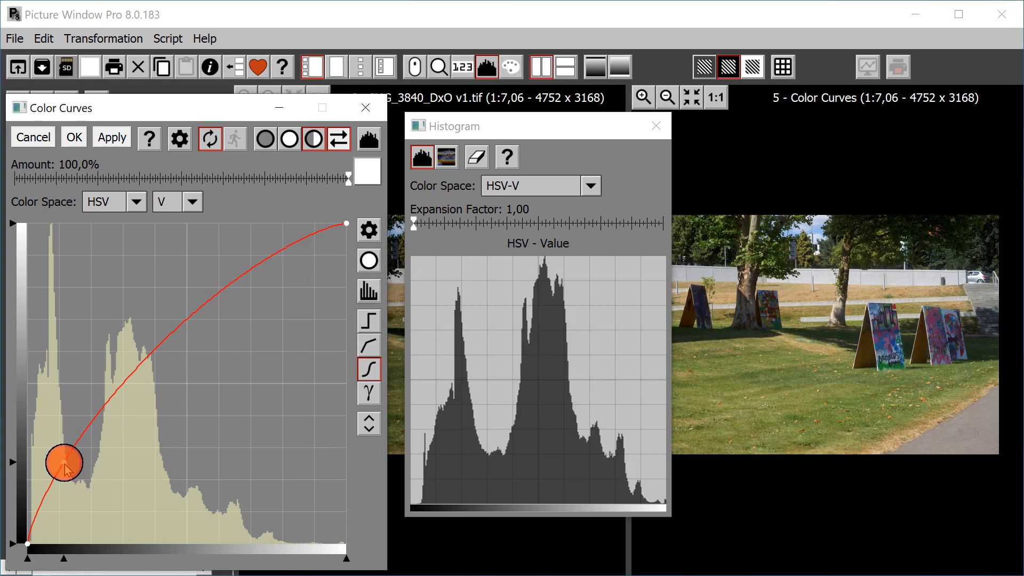
left_click_drag(64, 465, 61, 463)
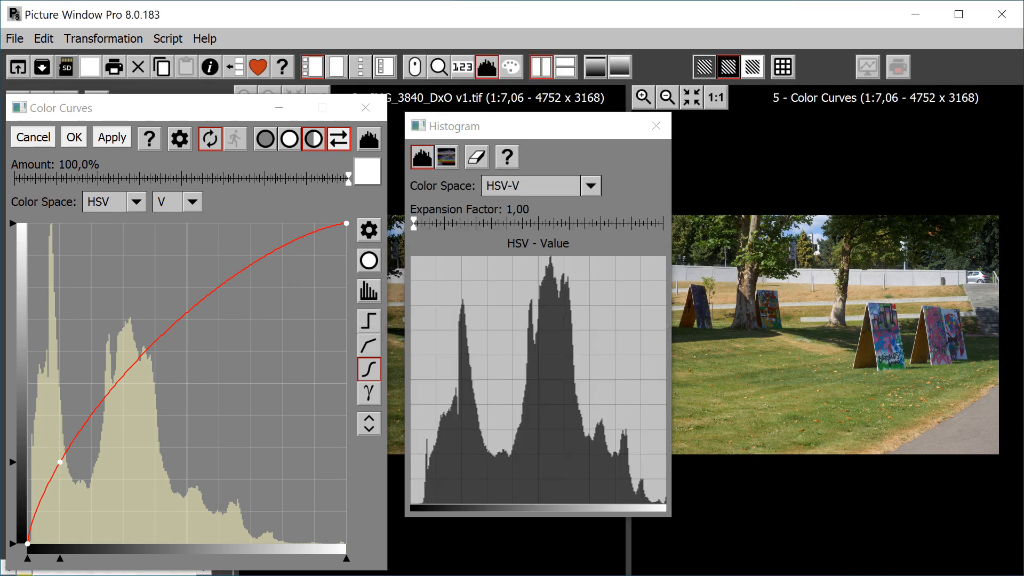
Shift the curve's black point slightly inward and upward, and accept the brightening correction.
left_click(27, 545)
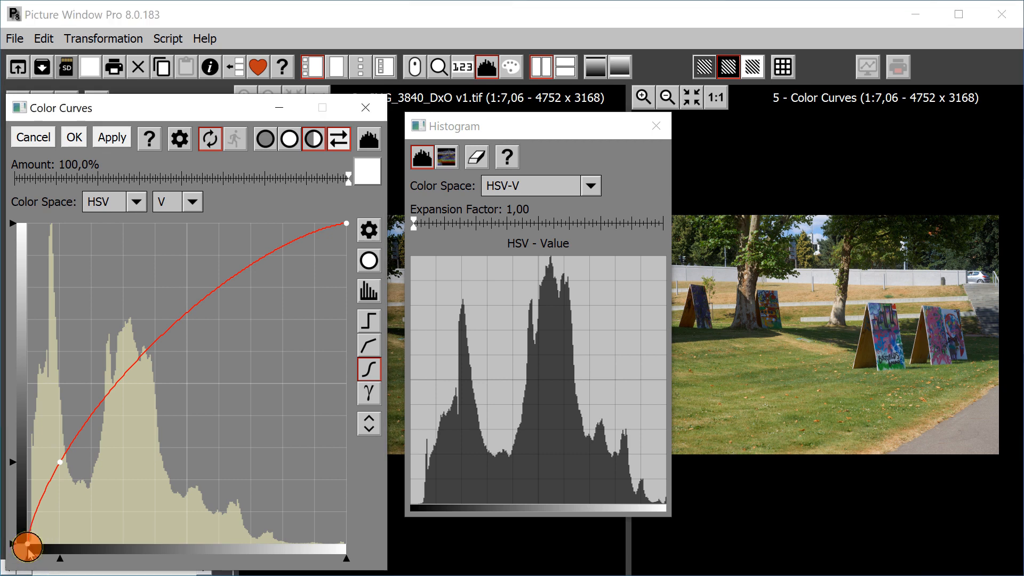
left_click(26, 545)
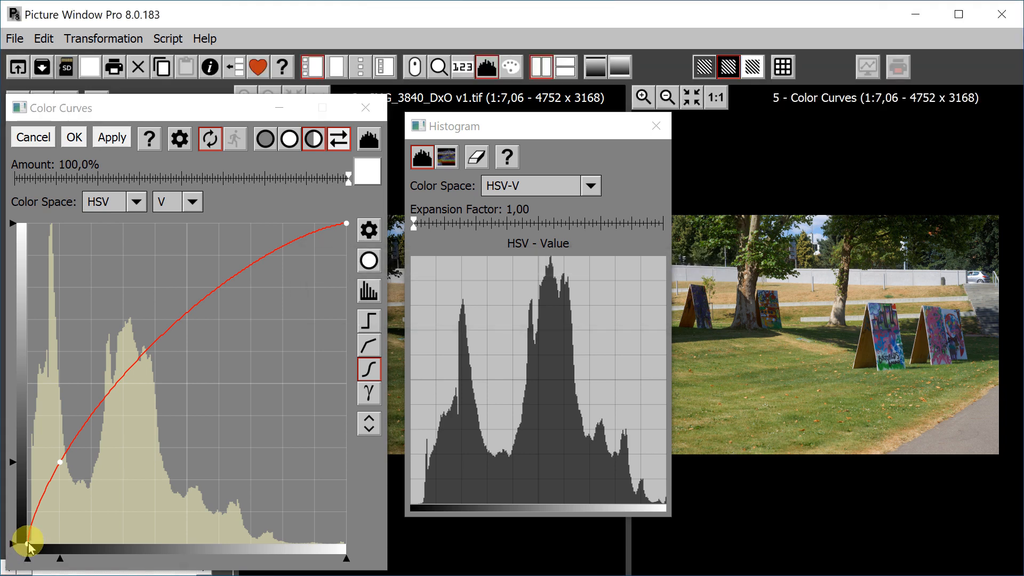
left_click(28, 542)
left_click_drag(30, 545, 31, 544)
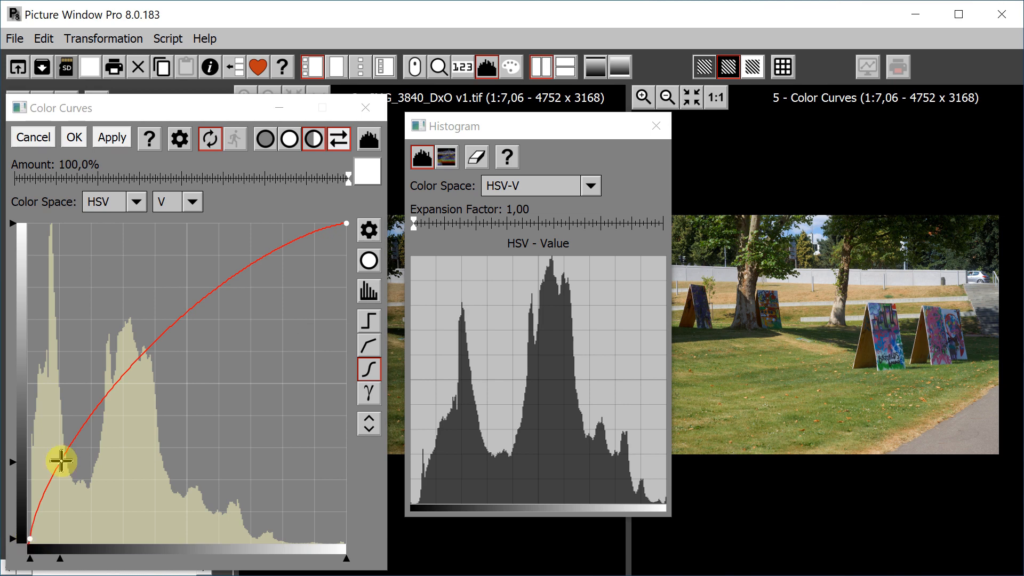
left_click(74, 138)
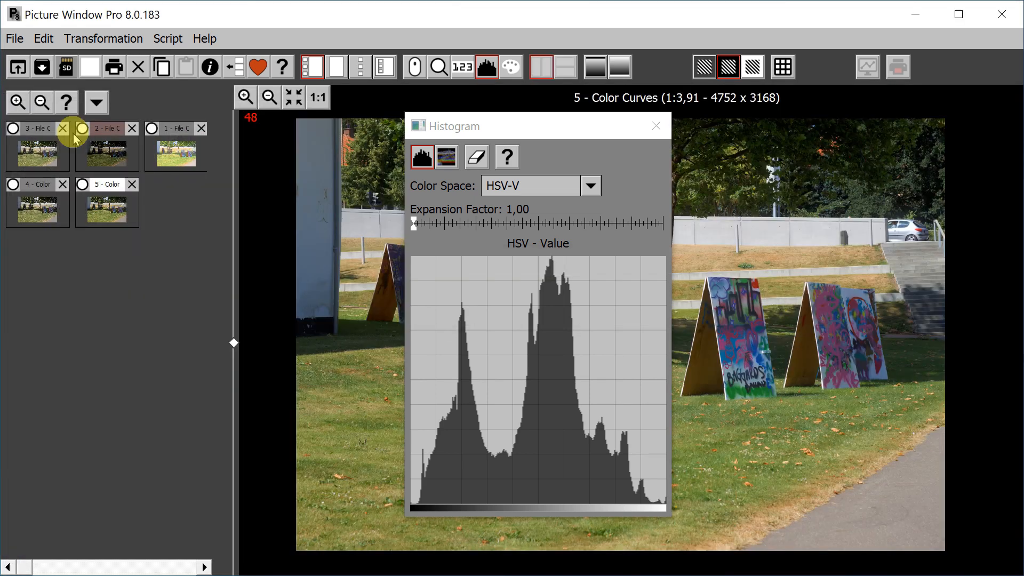
Start Color Curves on the bright IMG_3840_DxO v2_lys.tif and bend the HSV V curve downward from its midpoint.
left_click(176, 144)
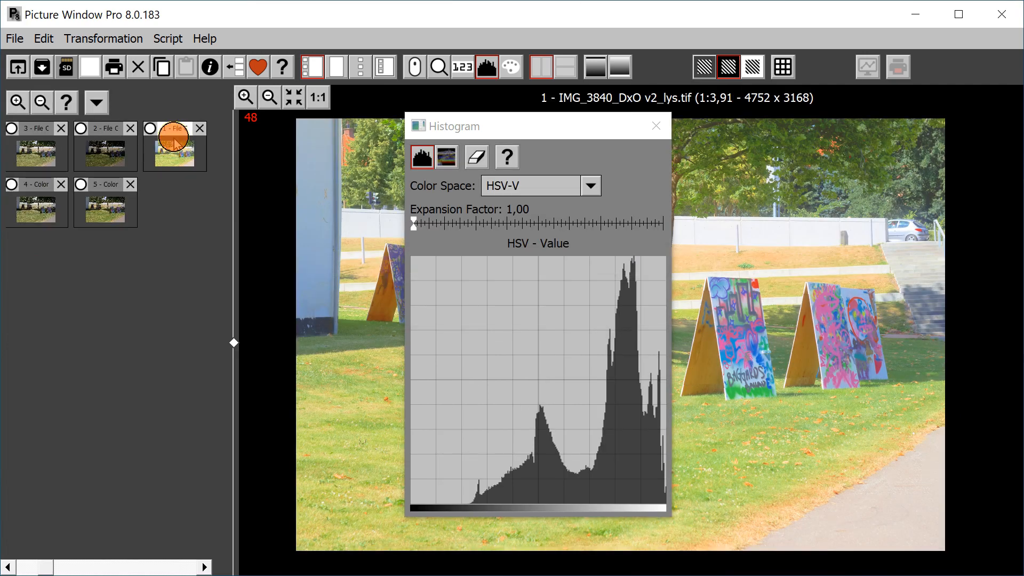
left_click(88, 39)
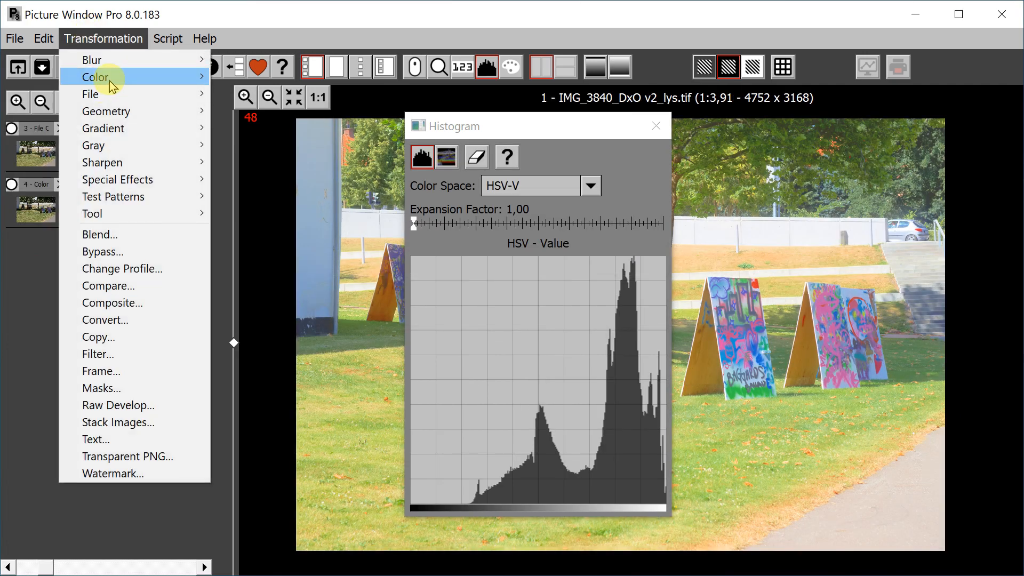
mouse_move(101, 77)
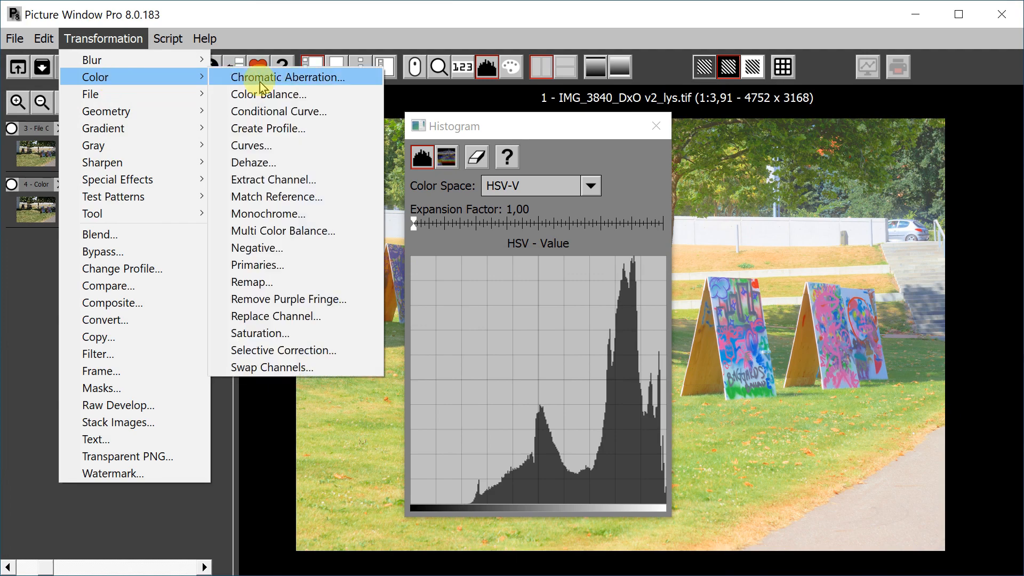
left_click(262, 151)
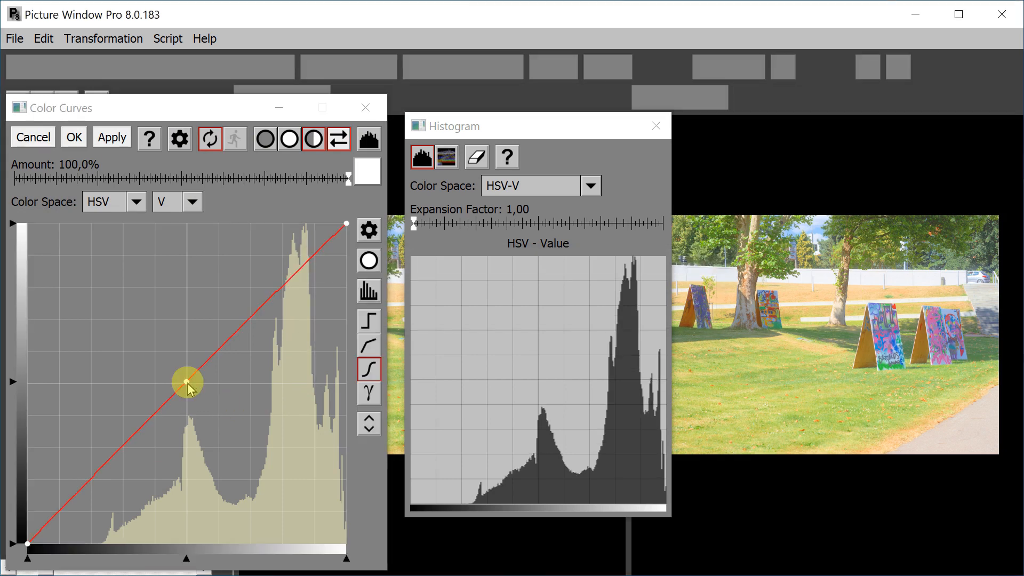
left_click_drag(187, 383, 230, 452)
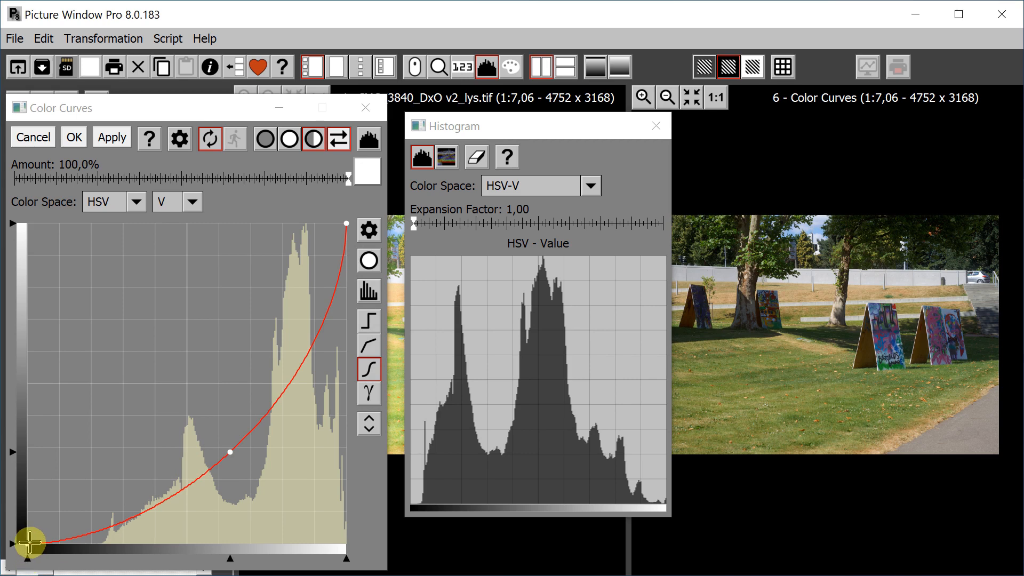
Move the black point in to the start of the histogram, raise the middle curve point slightly, and accept the correction.
left_click_drag(31, 541, 94, 541)
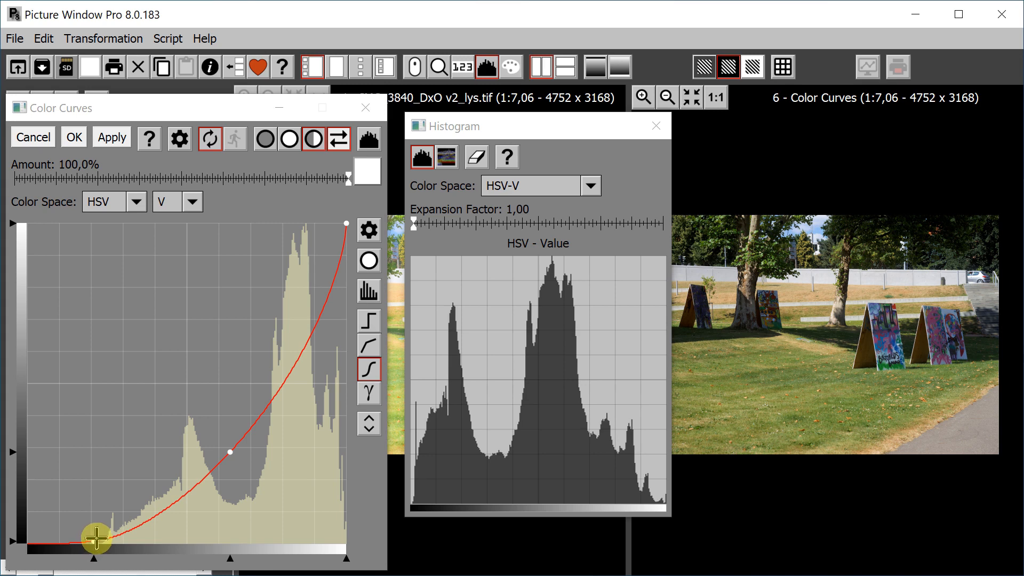
left_click(230, 451)
left_click_drag(231, 450, 230, 445)
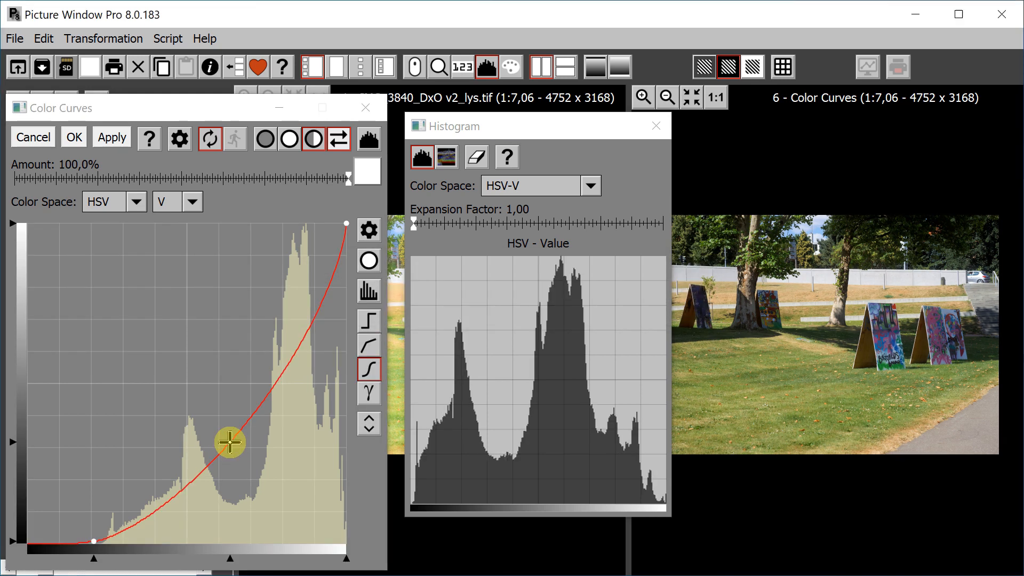
left_click(74, 138)
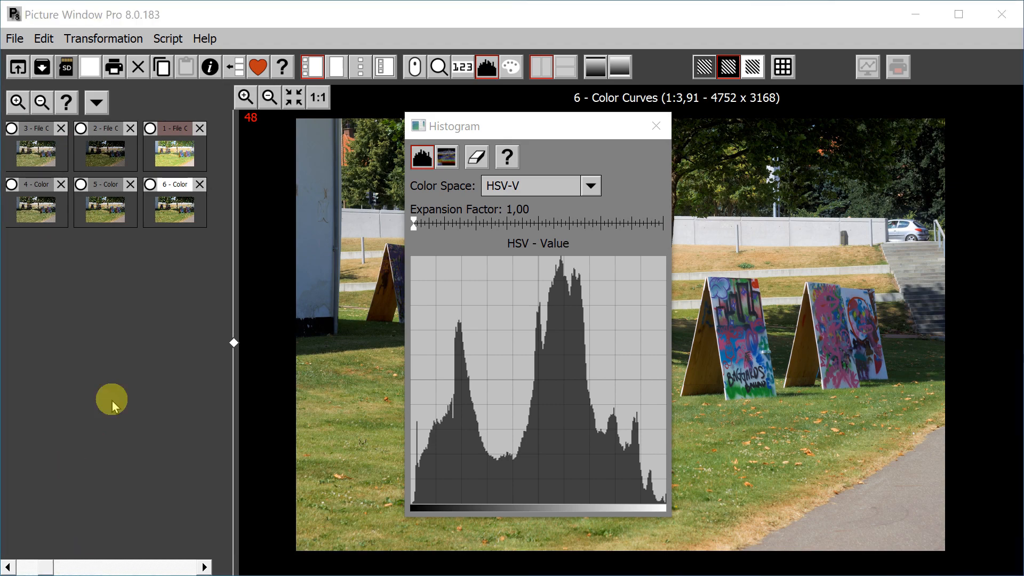
Close the histogram and compare the three curve-corrected photos at full view.
left_click(656, 128)
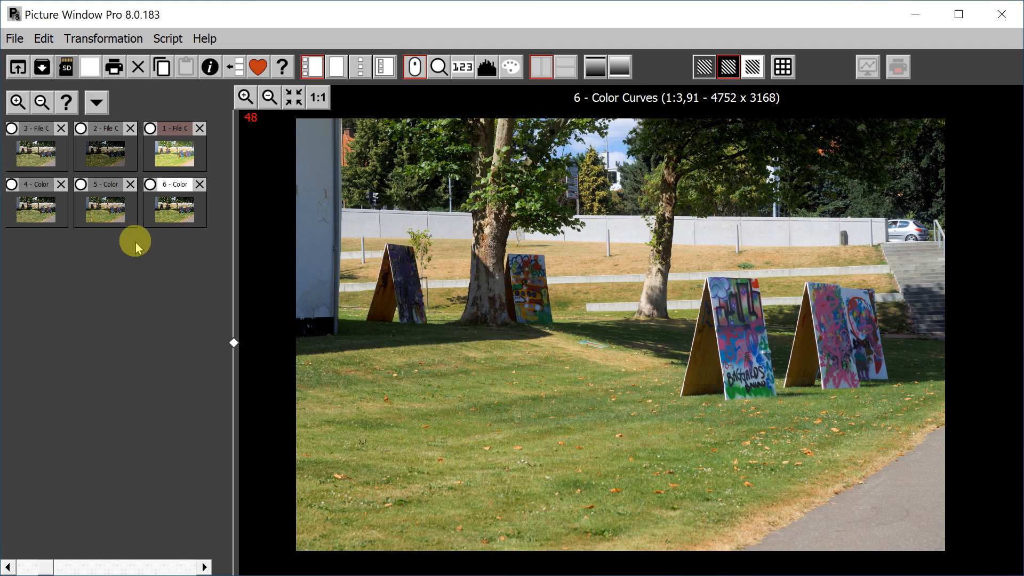
left_click(26, 209)
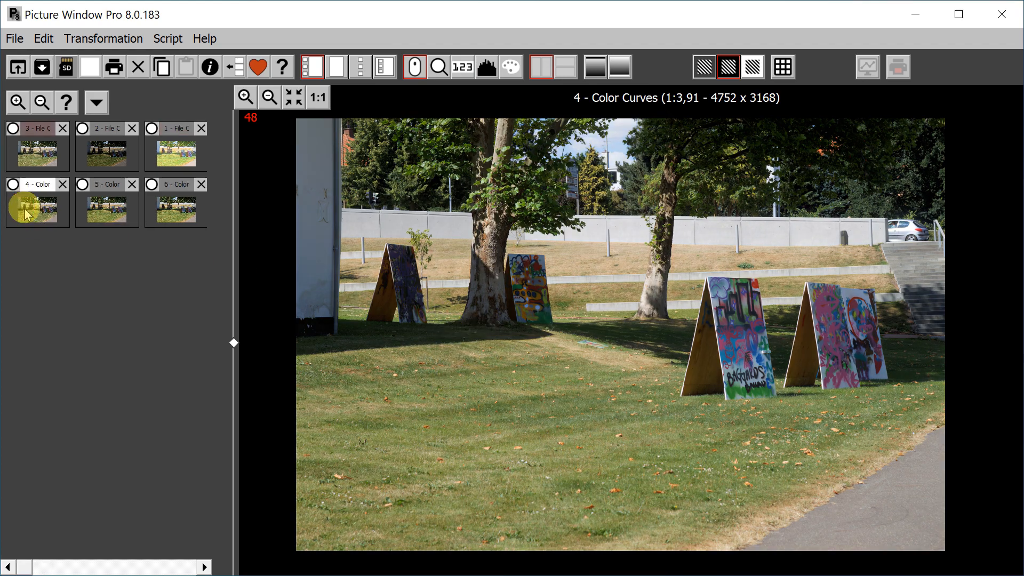
left_click(101, 206)
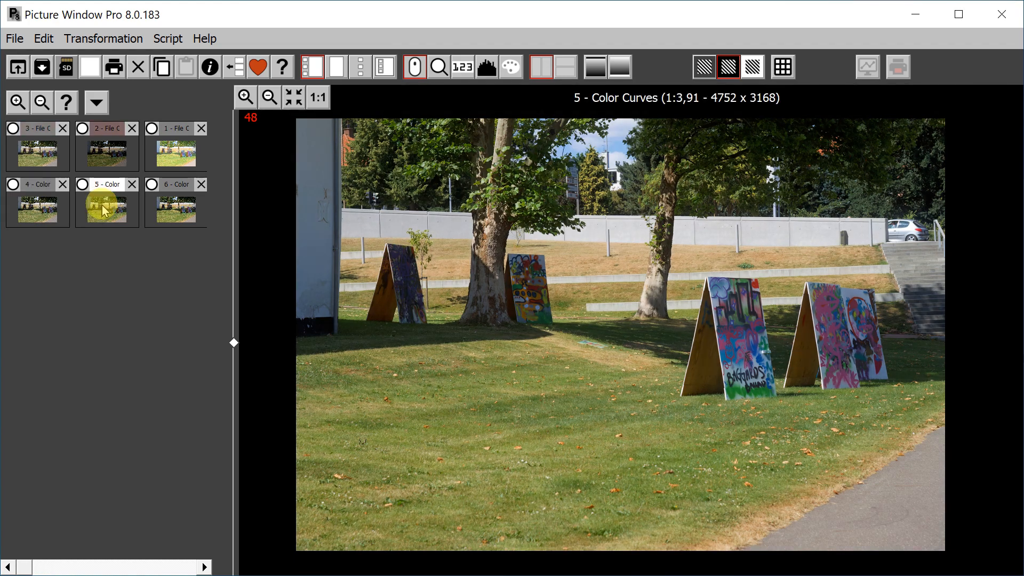
left_click(179, 205)
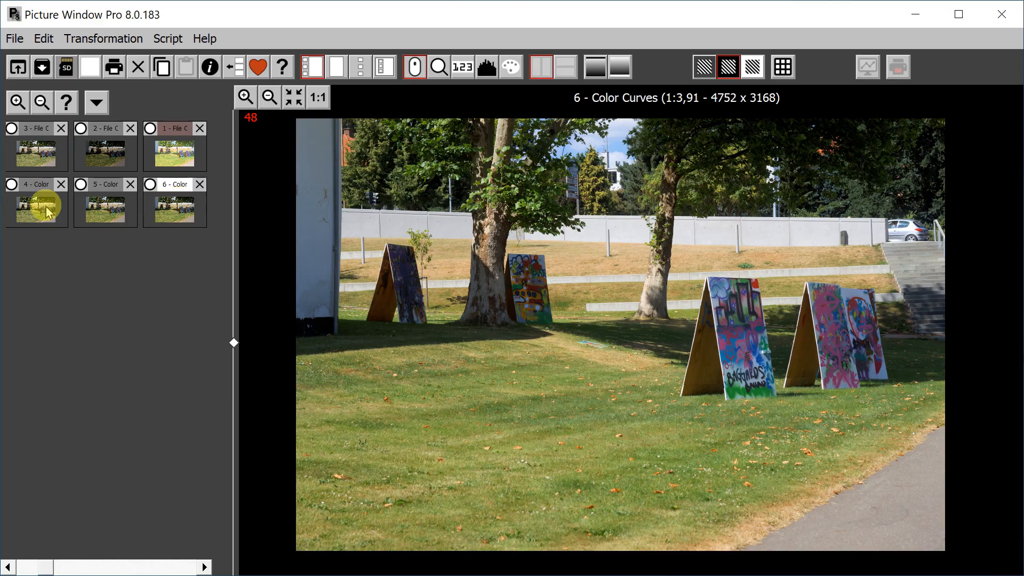